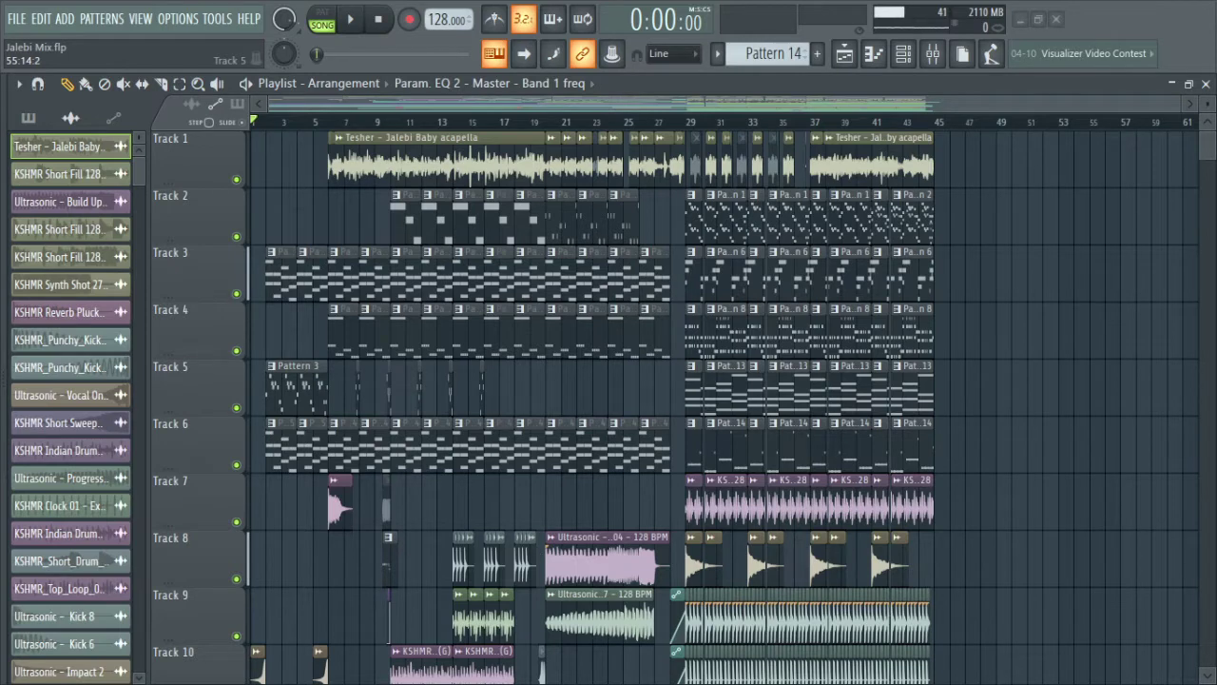
Start song-mode playback of the Jalebi Mix arrangement from the beginning.
key(space)
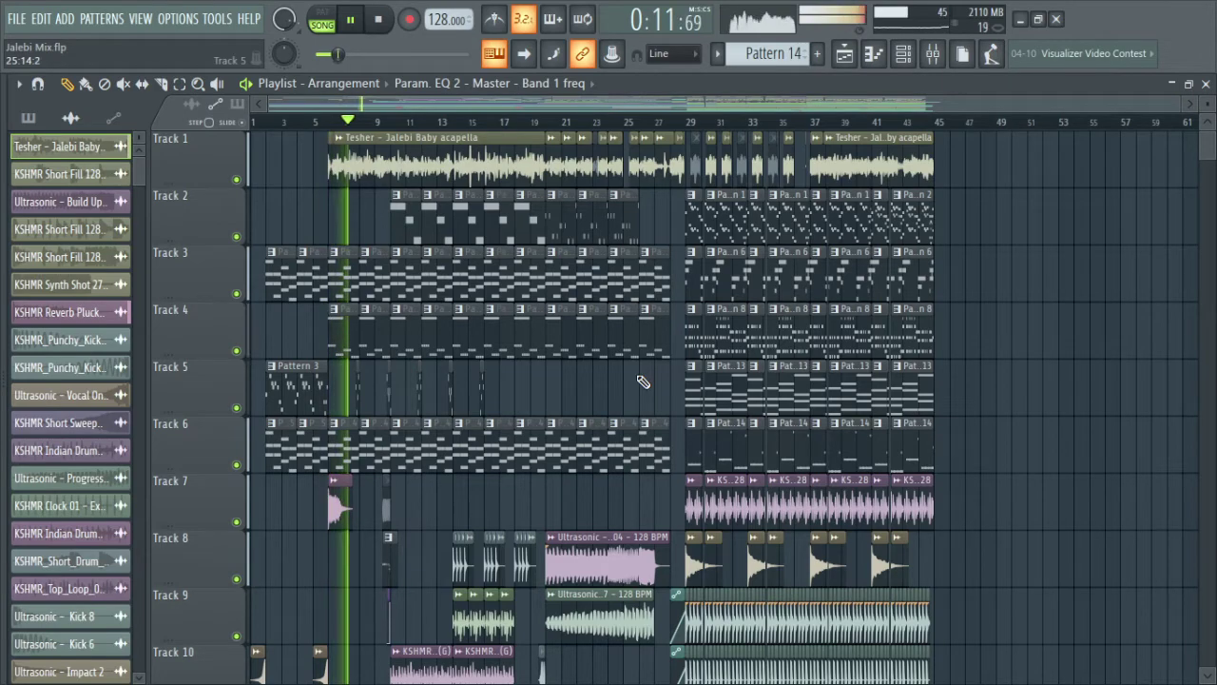
scroll(633, 381, down, 3)
scroll(639, 382, down, 4)
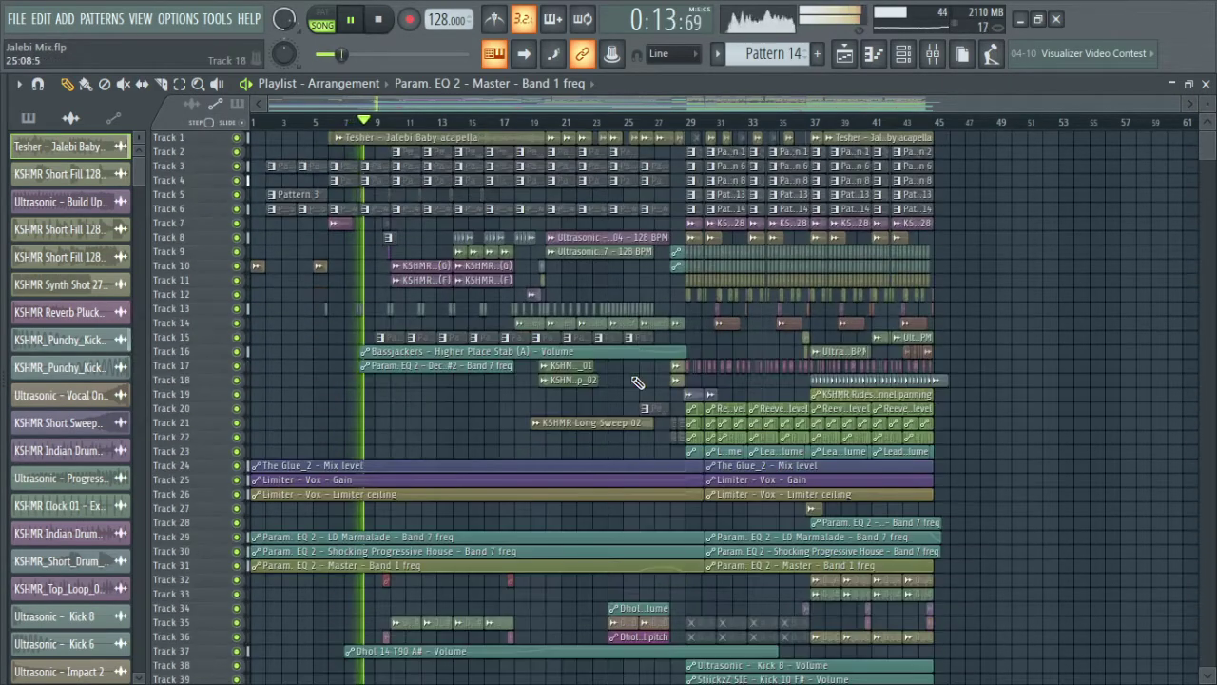
scroll(1012, 415, down, 3)
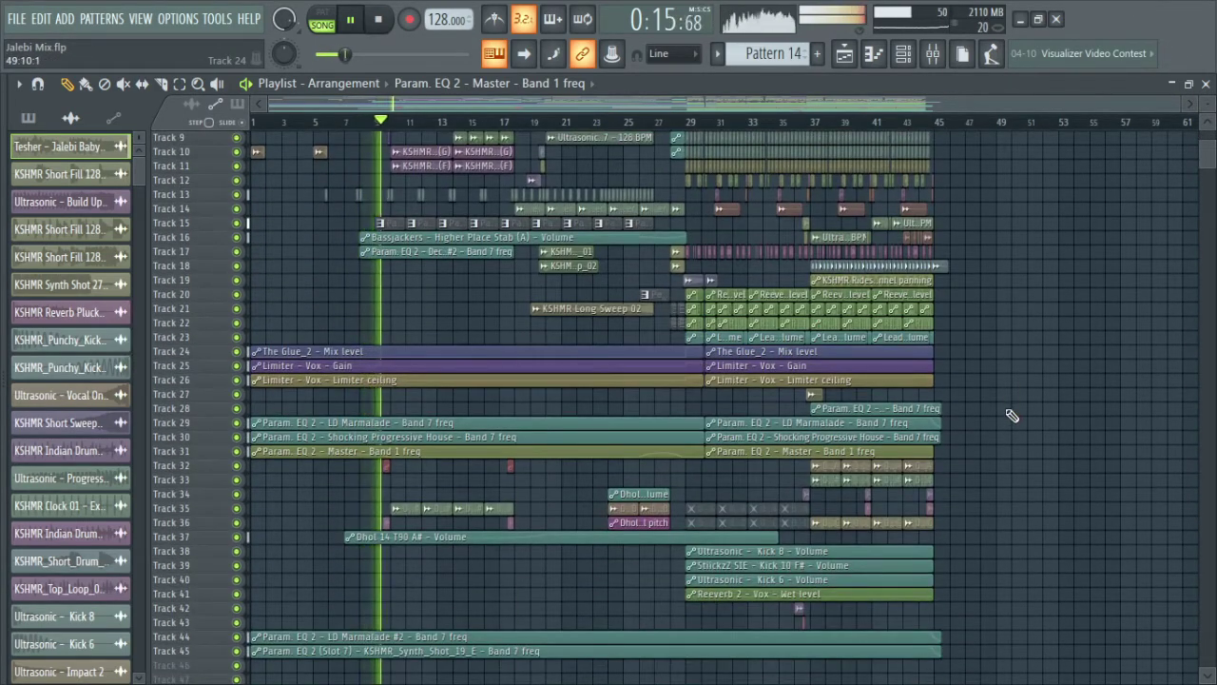
scroll(1012, 415, up, 3)
scroll(666, 409, up, 2)
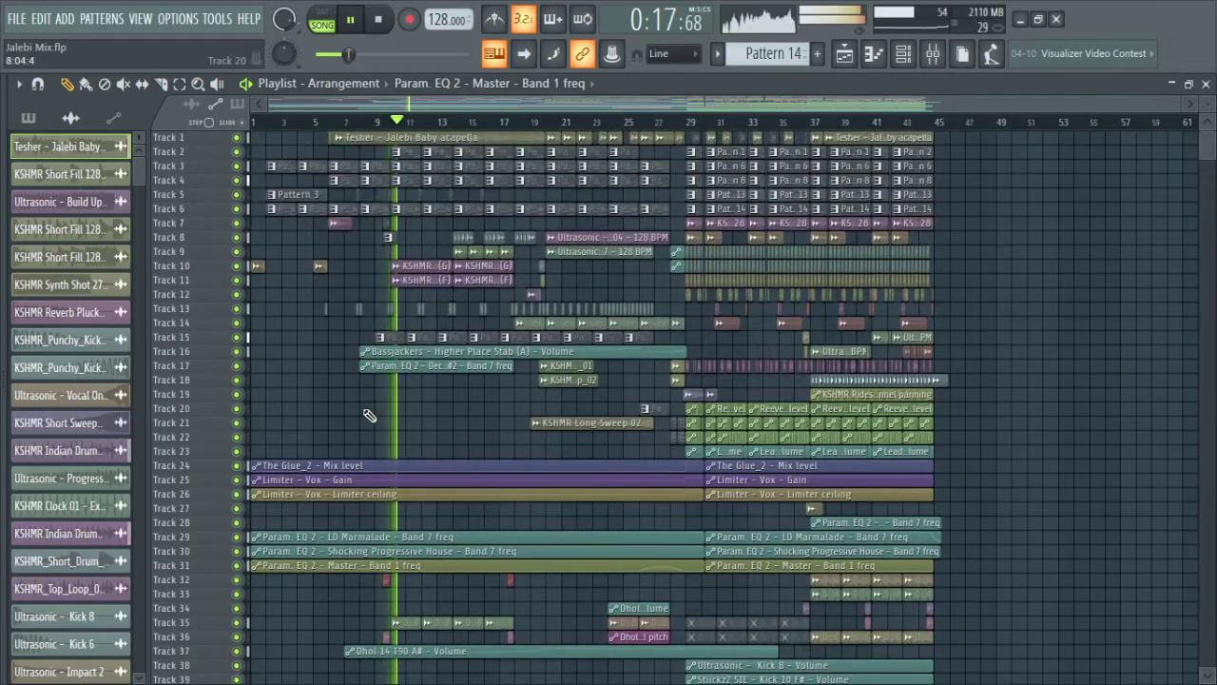
scroll(390, 418, up, 4)
scroll(403, 418, up, 3)
scroll(403, 418, up, 2)
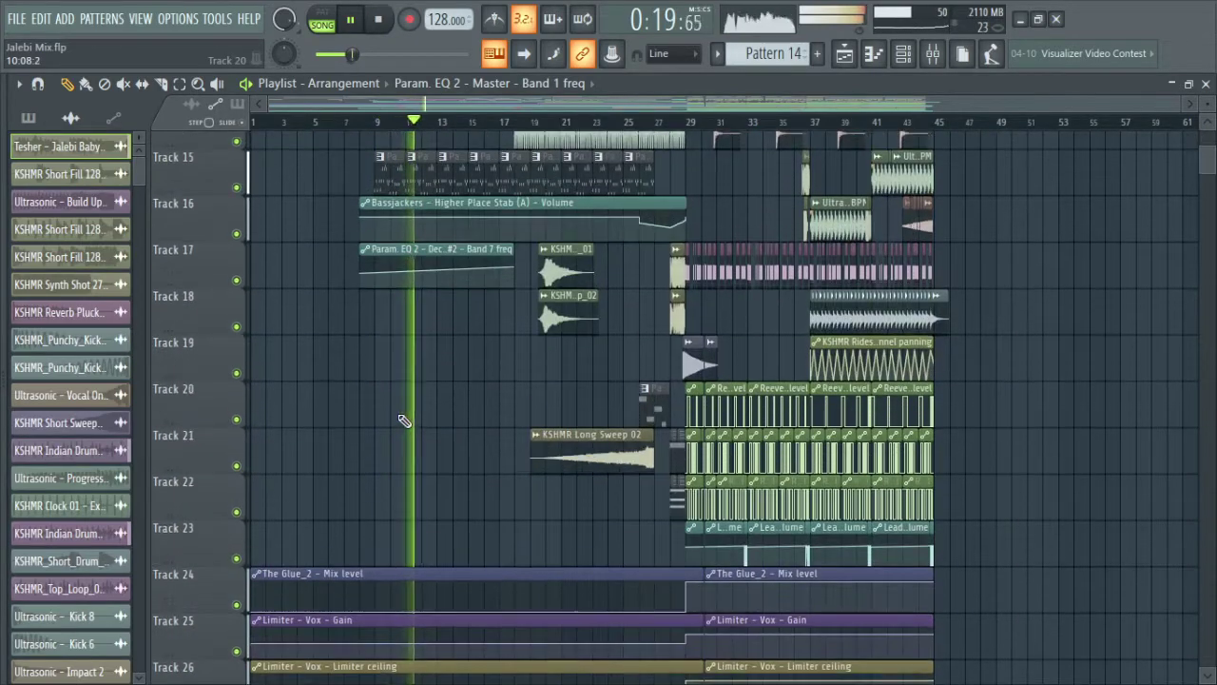
scroll(404, 422, up, 5)
scroll(666, 409, up, 5)
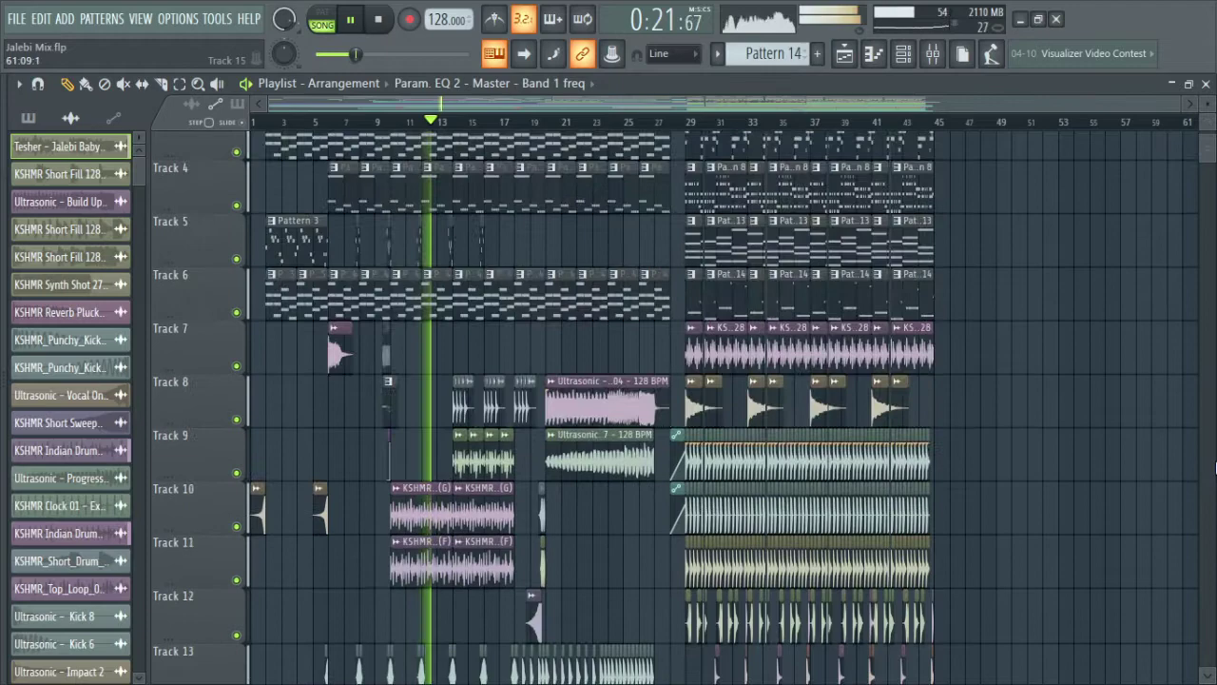
scroll(856, 381, up, 5)
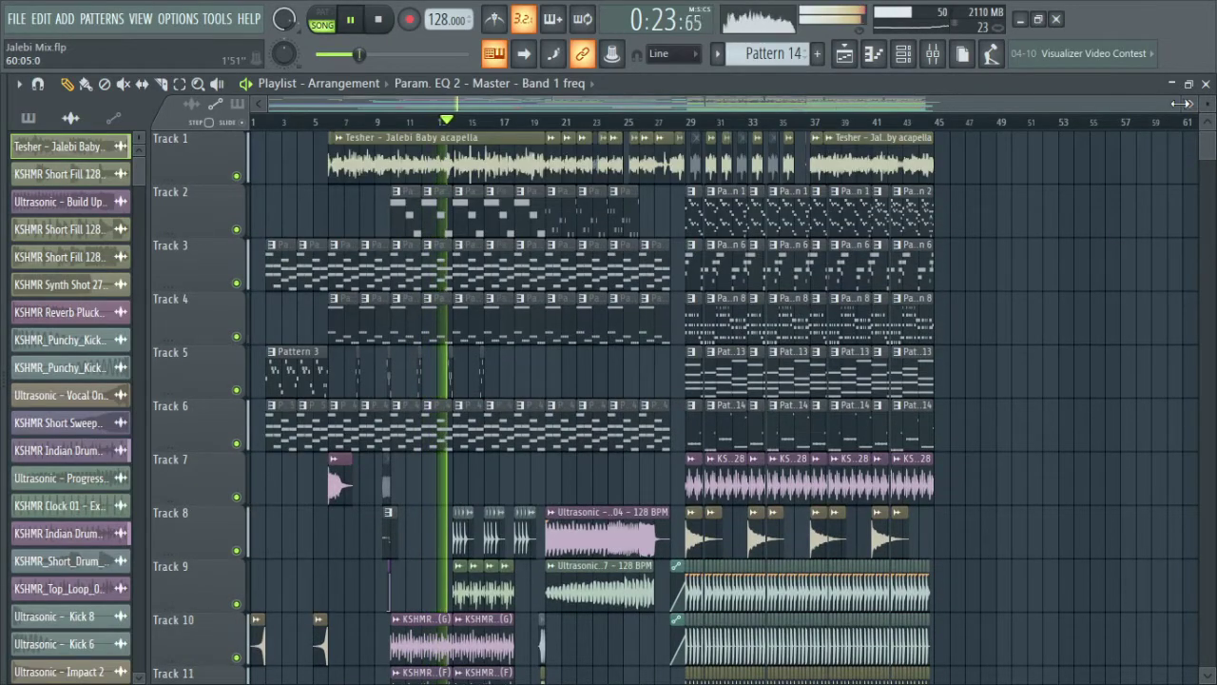
drag(1189, 105, 927, 118)
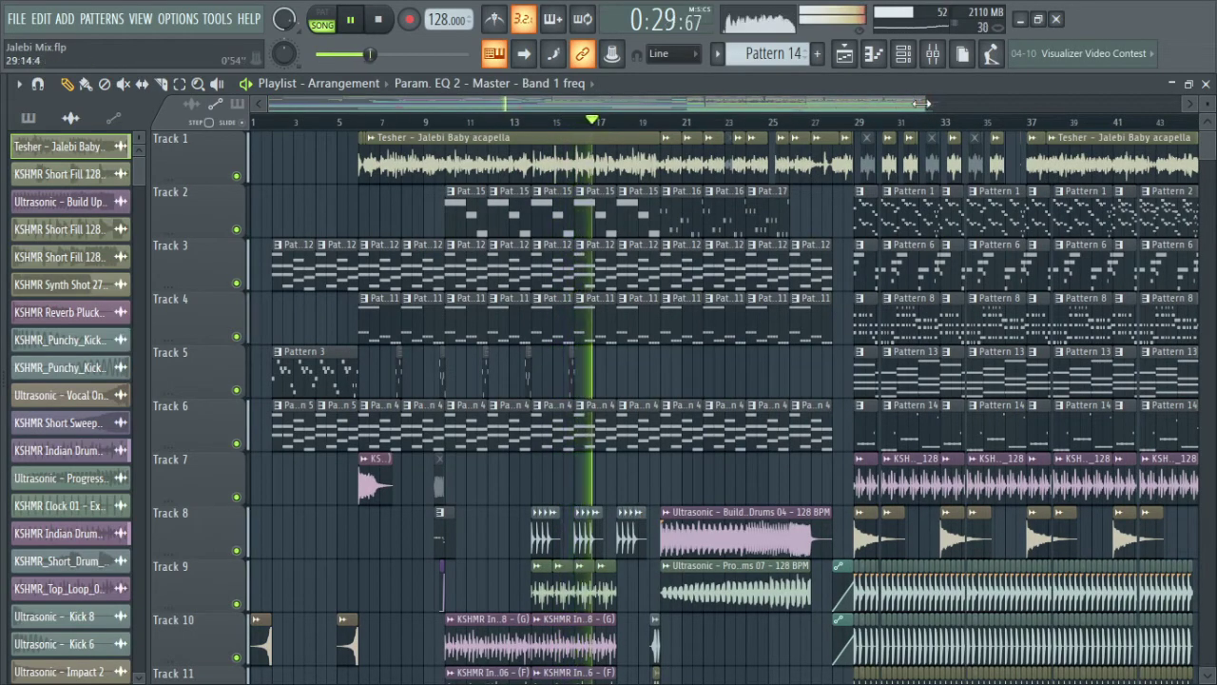
drag(923, 104, 619, 107)
scroll(571, 286, down, 5)
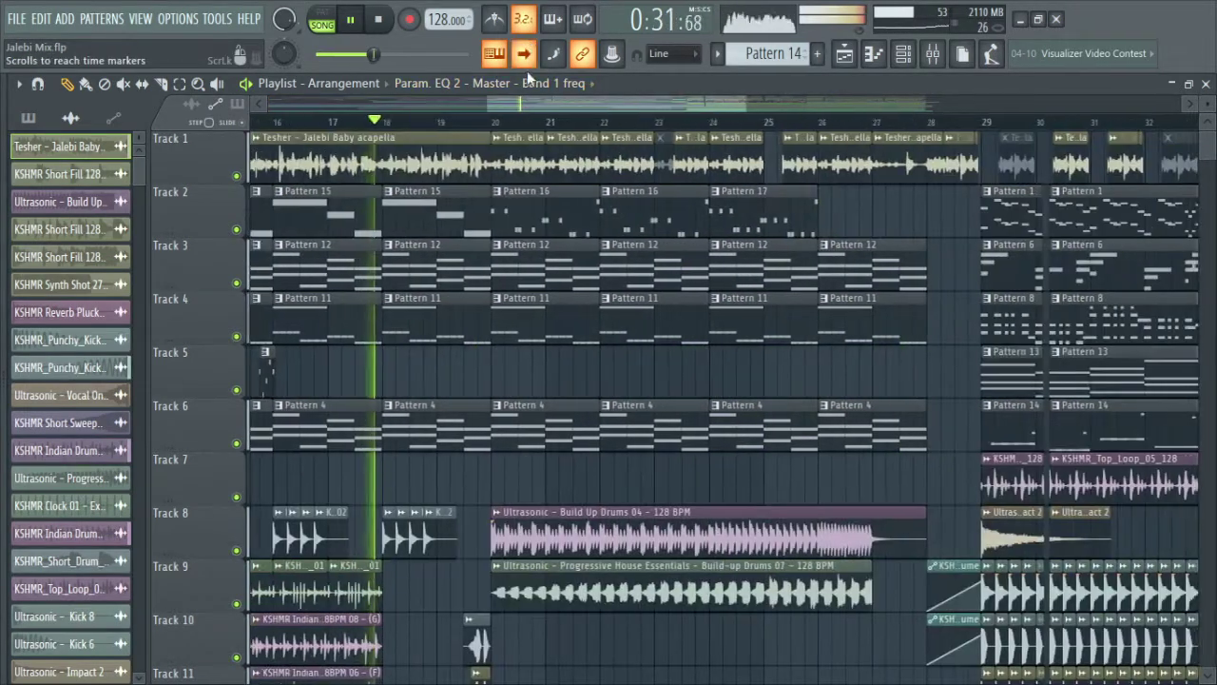
scroll(571, 333, down, 1)
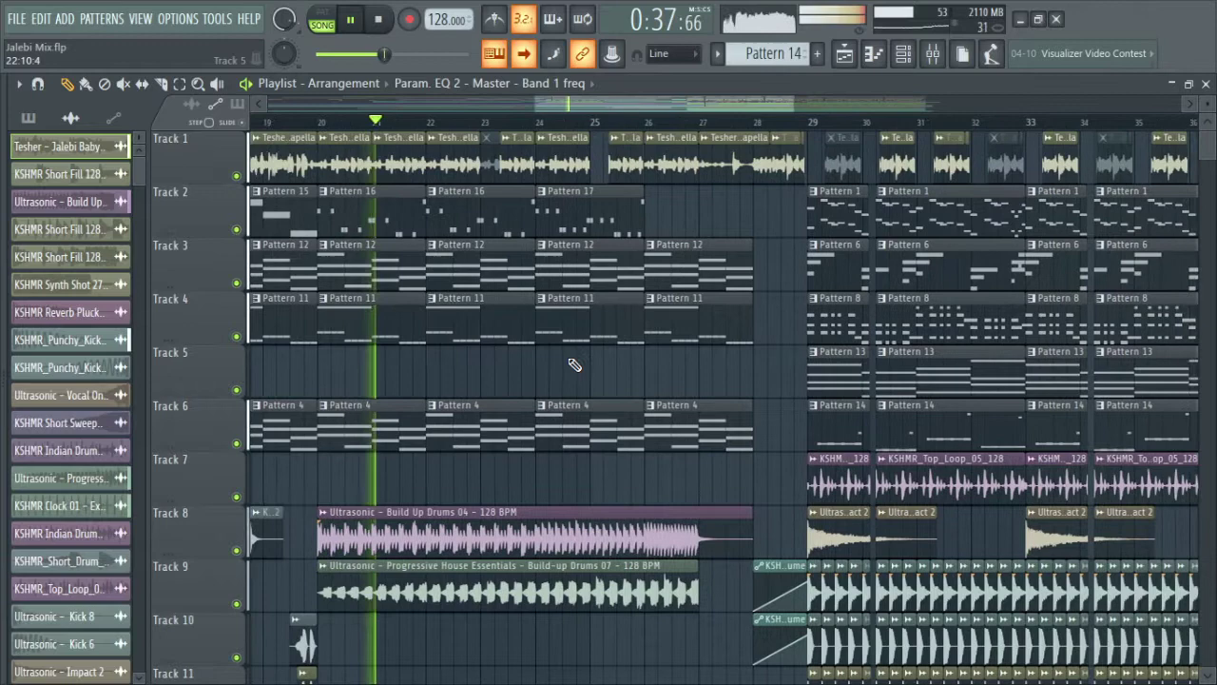
scroll(709, 469, up, 1)
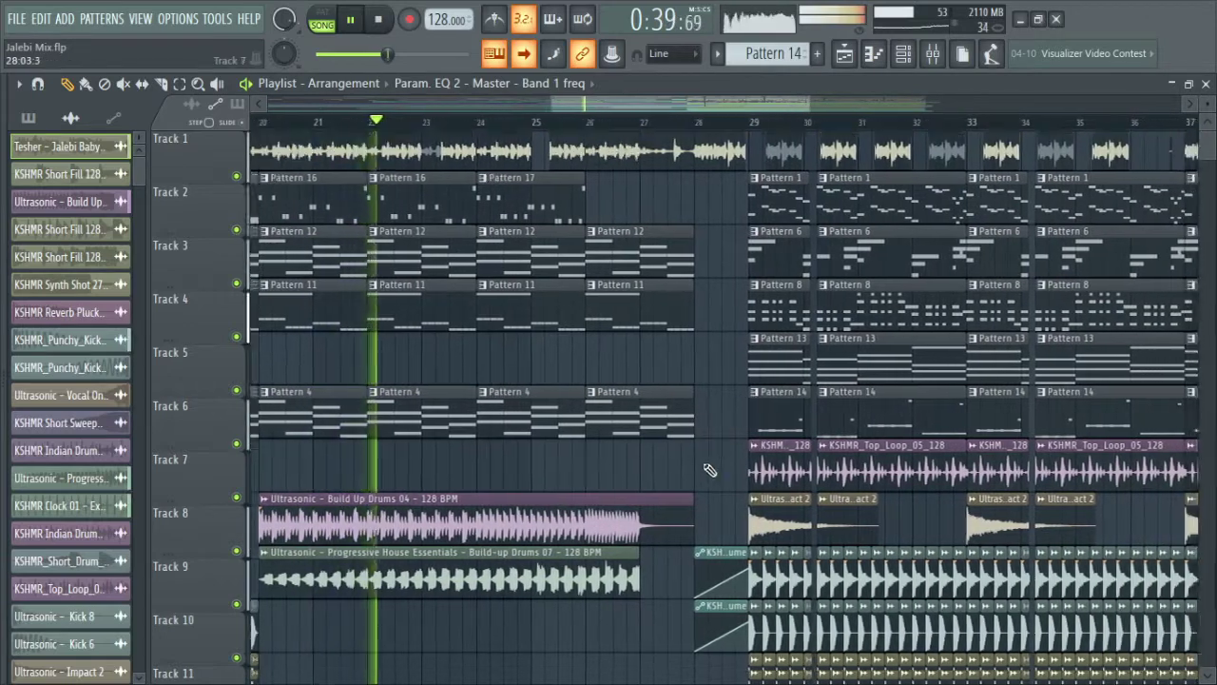
scroll(709, 469, down, 3)
scroll(680, 526, down, 2)
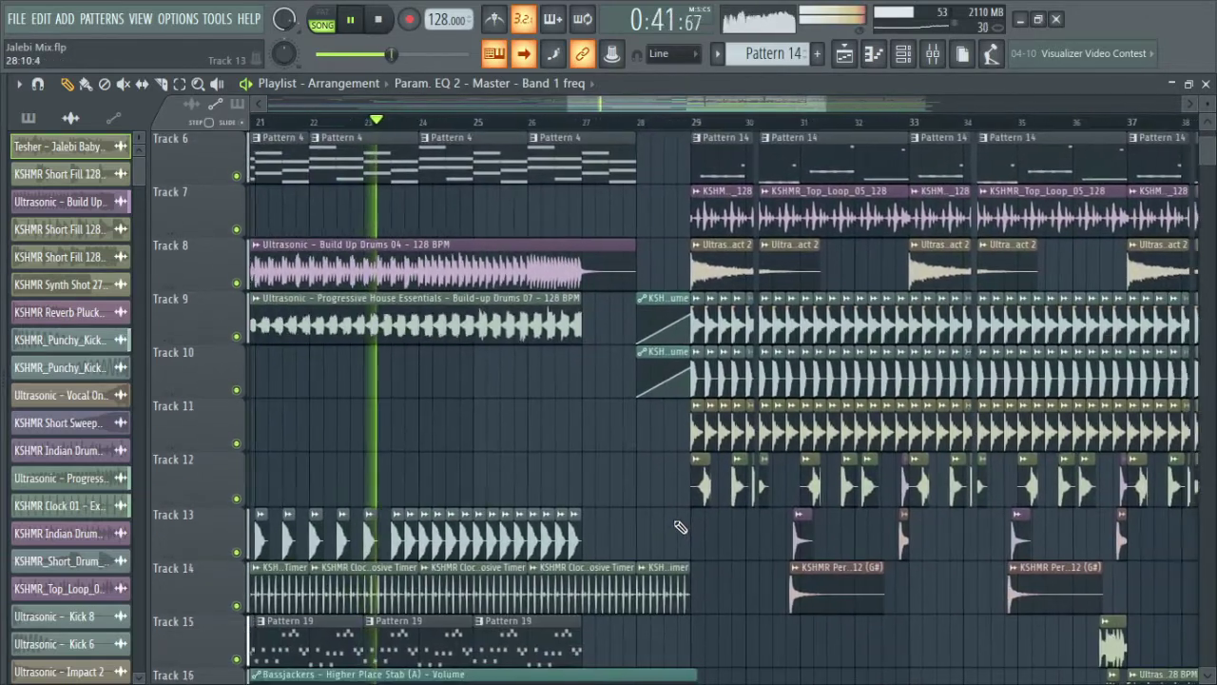
scroll(680, 526, down, 1)
scroll(675, 532, down, 1)
scroll(670, 538, down, 1)
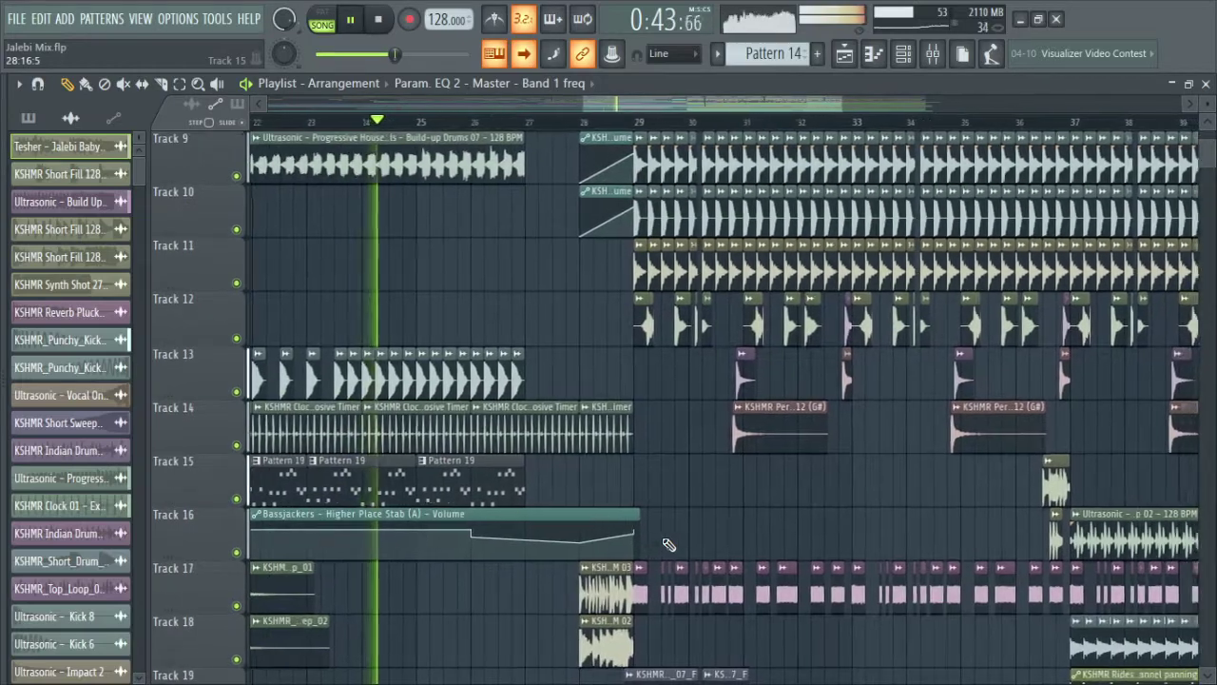
scroll(668, 543, down, 2)
scroll(618, 571, down, 2)
scroll(533, 608, down, 1)
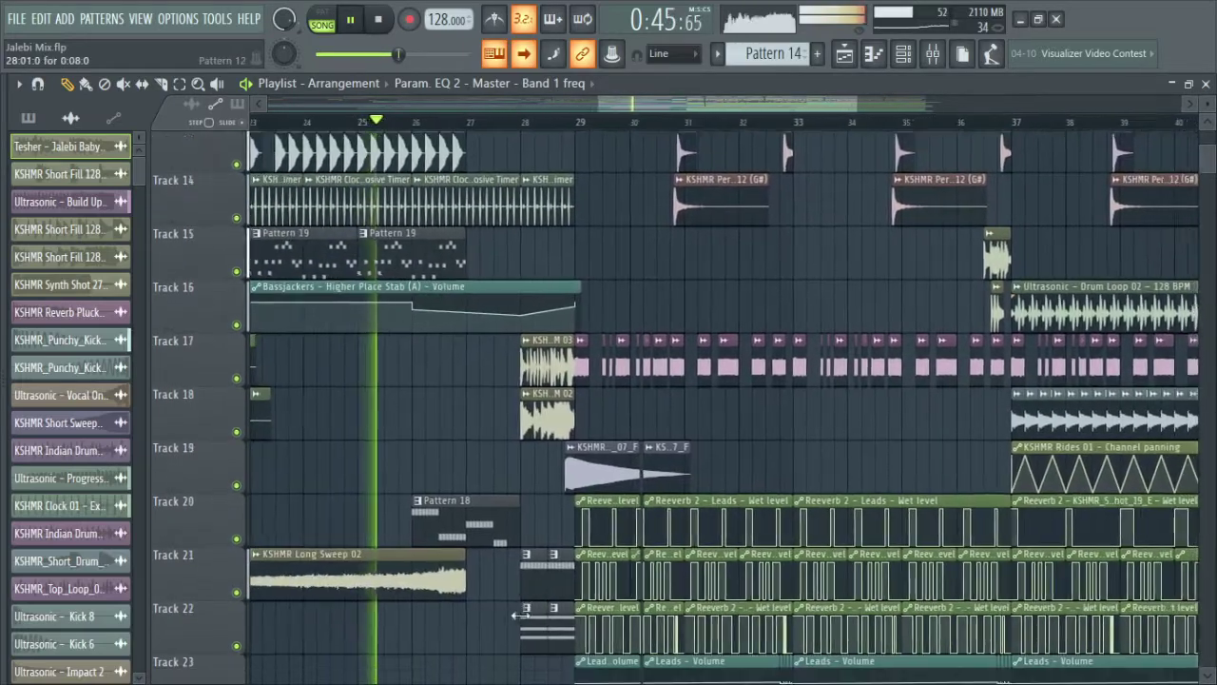
scroll(521, 614, down, 2)
scroll(504, 617, up, 5)
scroll(490, 618, up, 5)
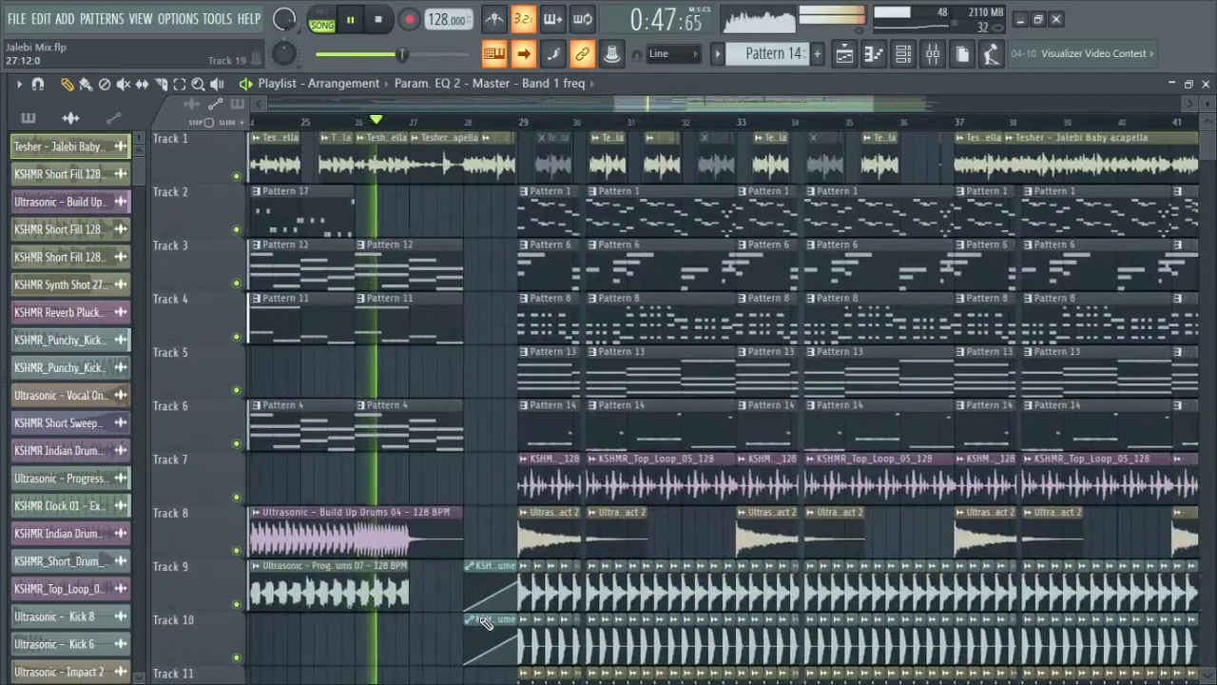
scroll(410, 529, down, 1)
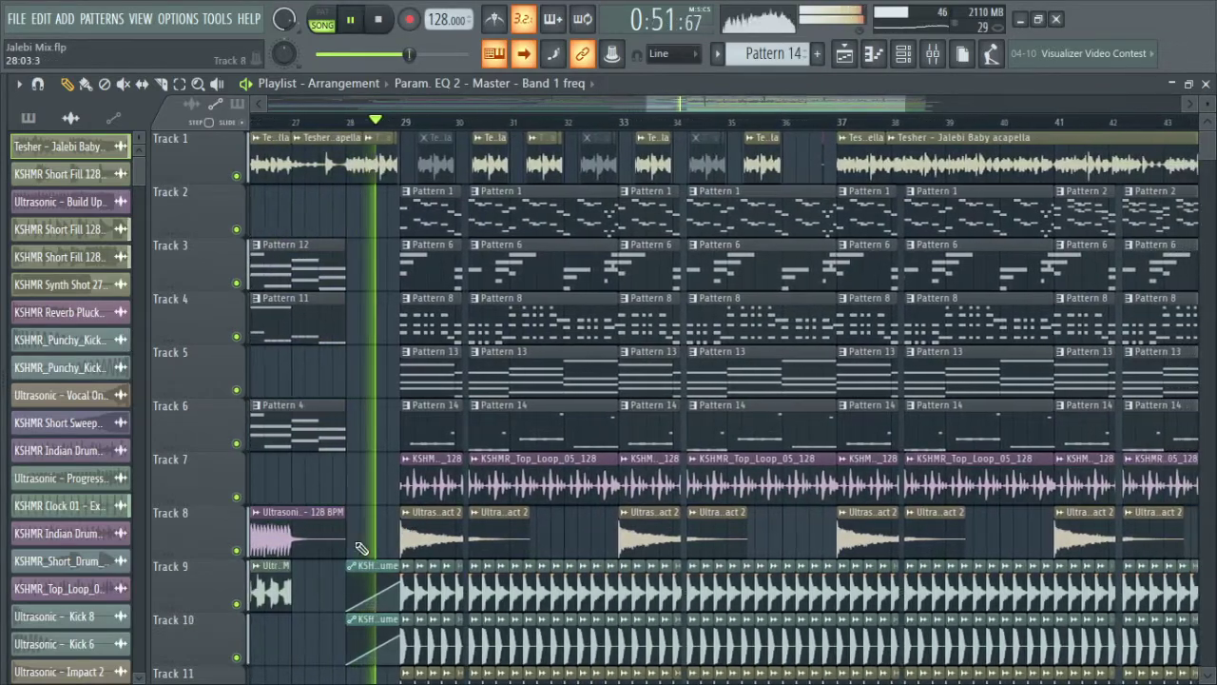
scroll(362, 547, down, 4)
scroll(347, 552, up, 4)
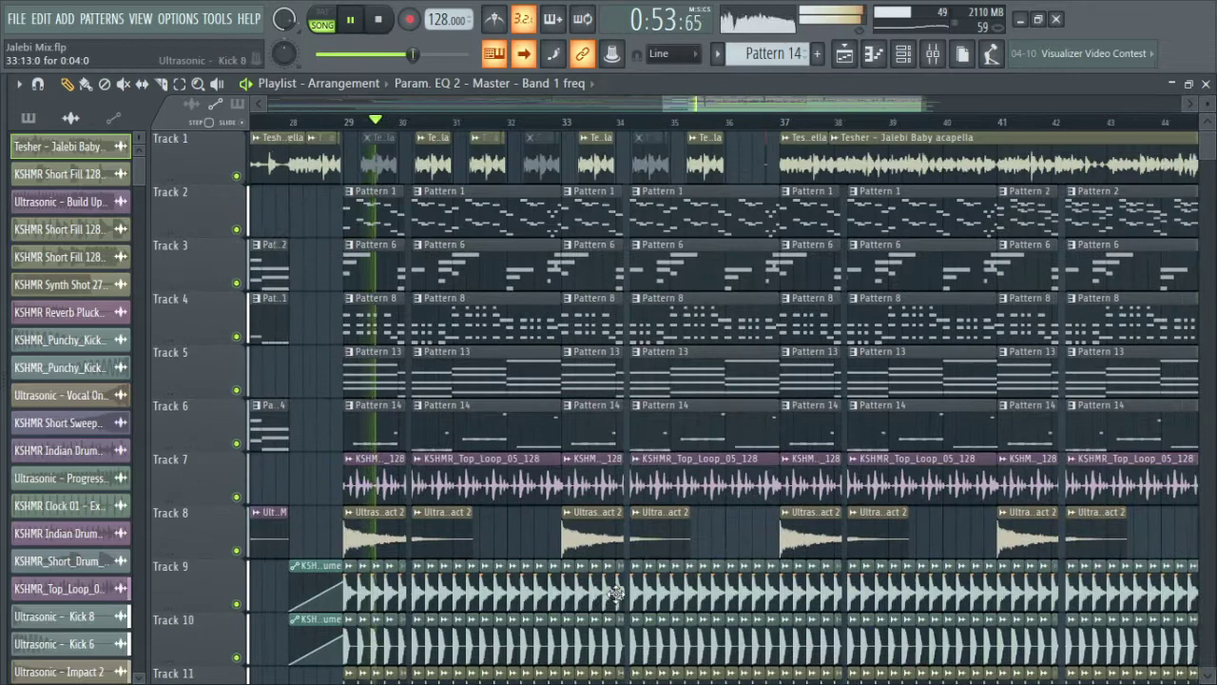
scroll(756, 559, down, 1)
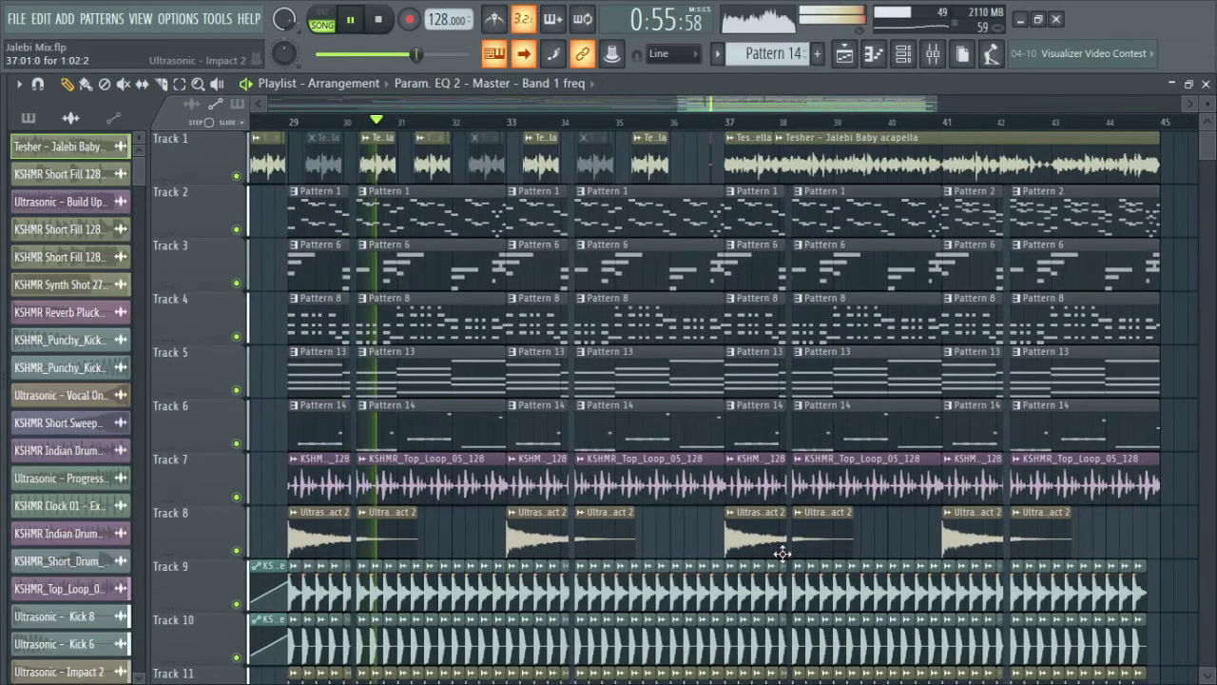
scroll(782, 554, down, 1)
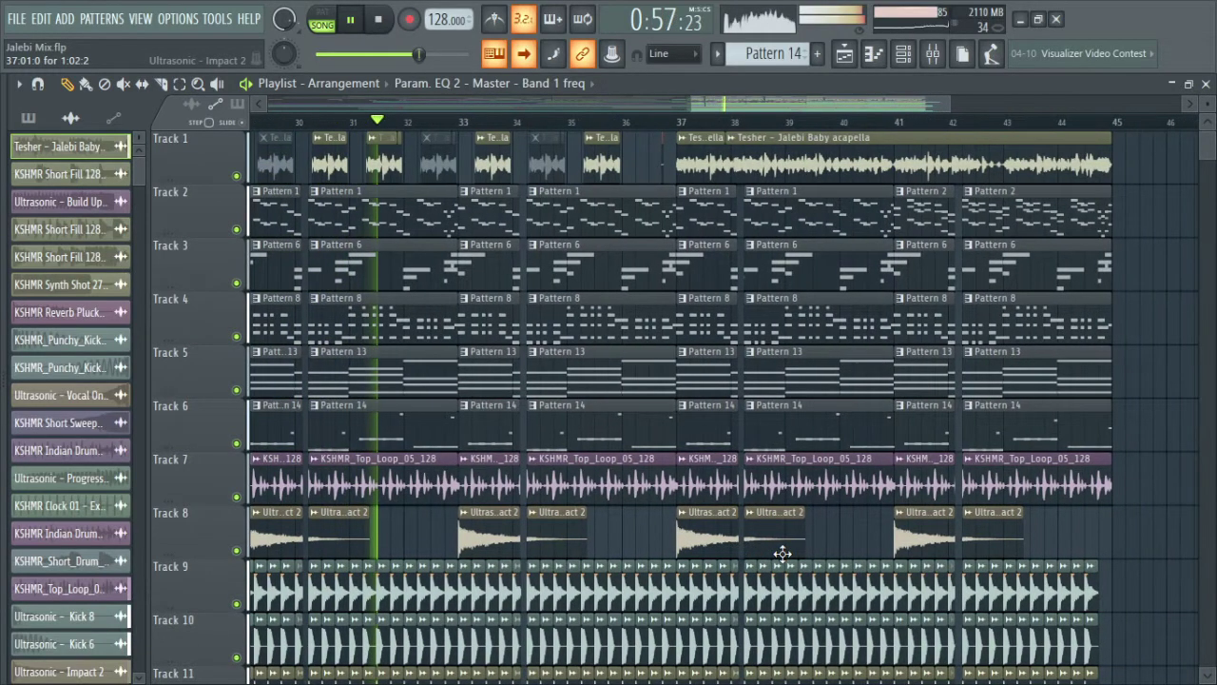
scroll(781, 555, down, 1)
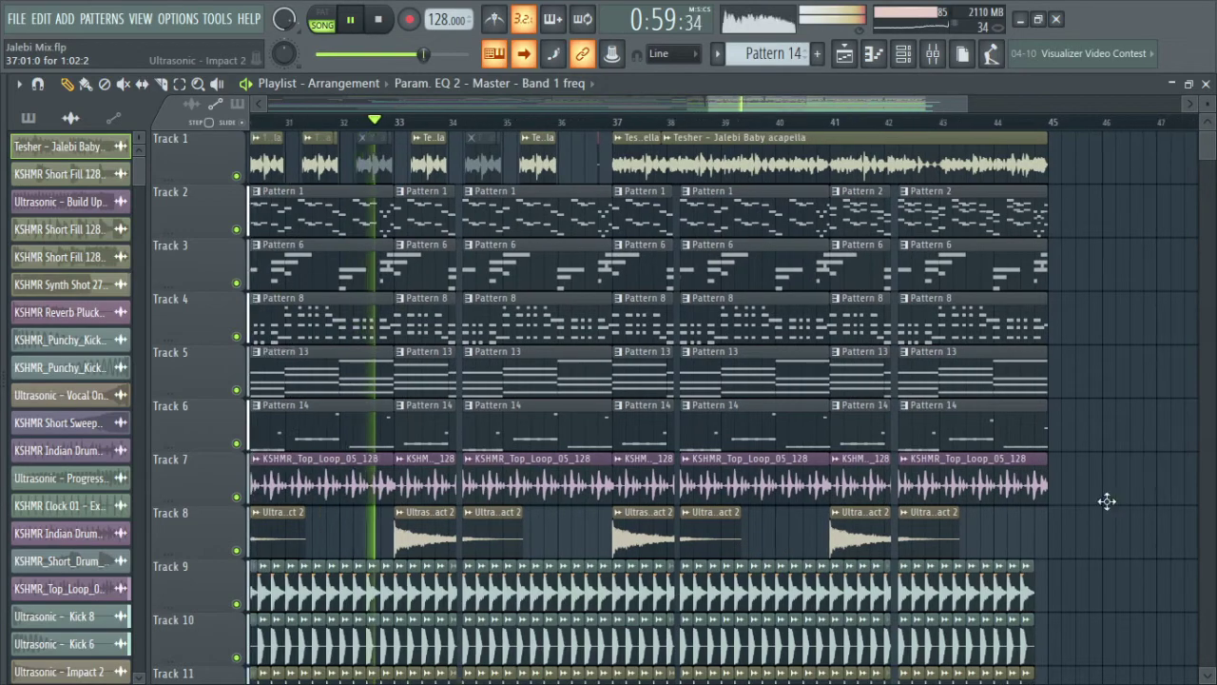
scroll(1137, 504, down, 1)
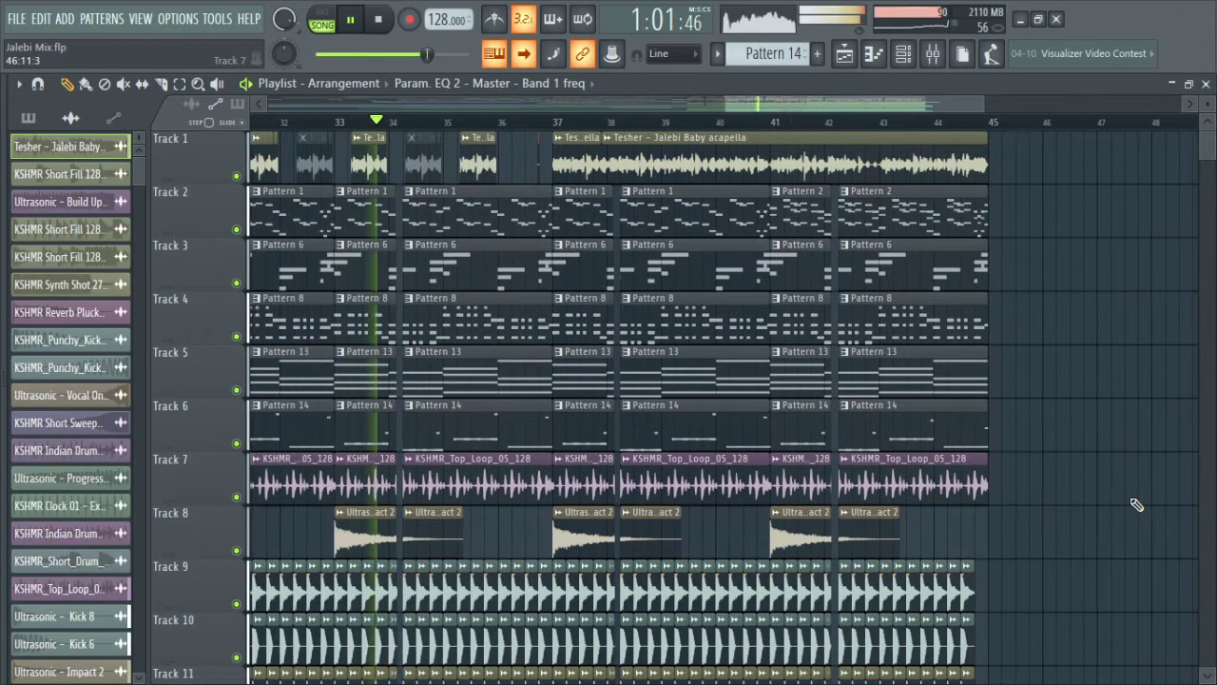
scroll(1137, 504, down, 1)
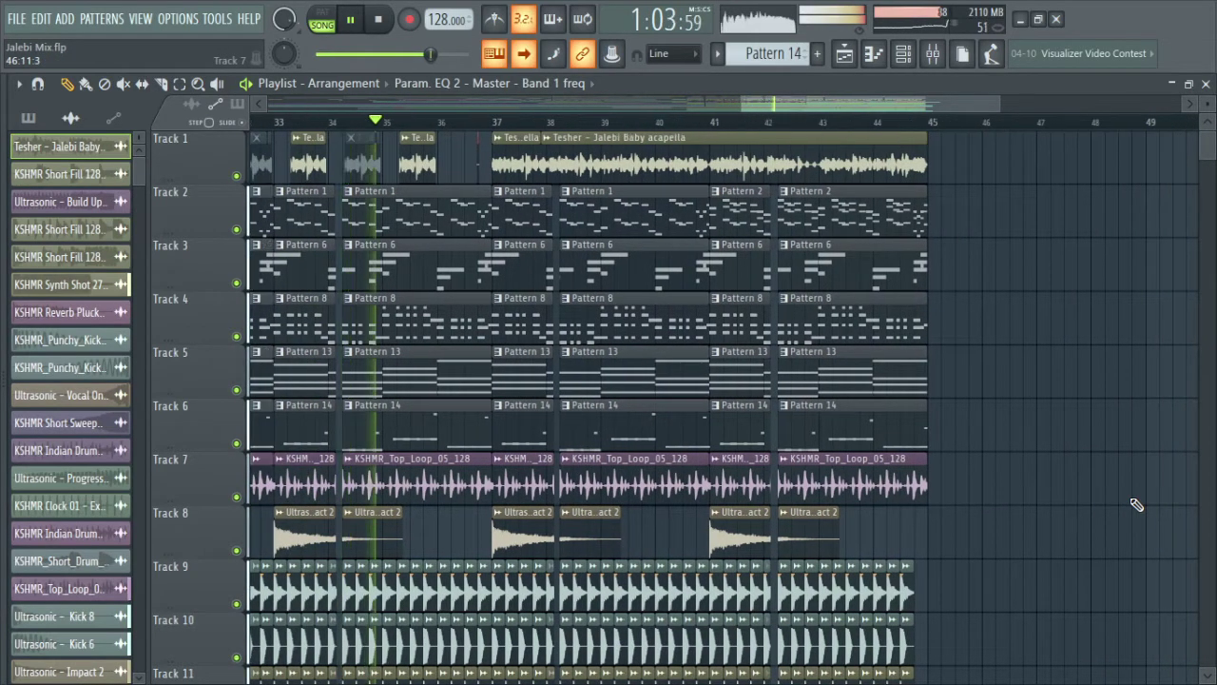
scroll(1137, 505, down, 1)
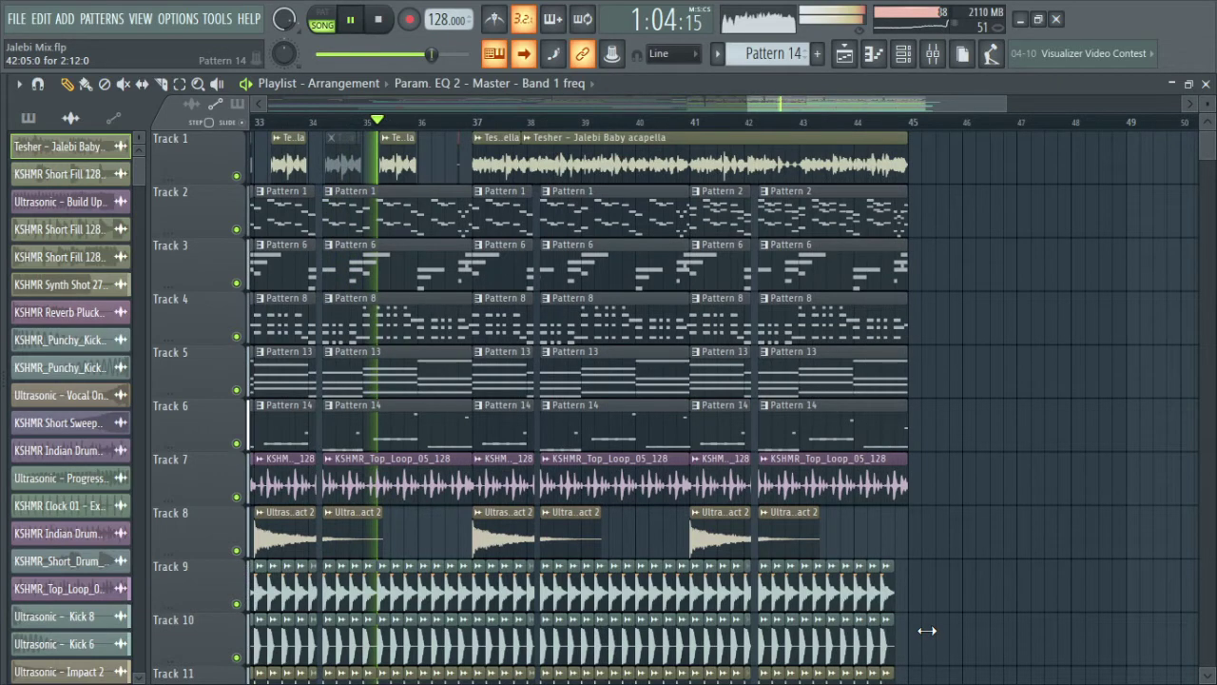
scroll(927, 630, down, 1)
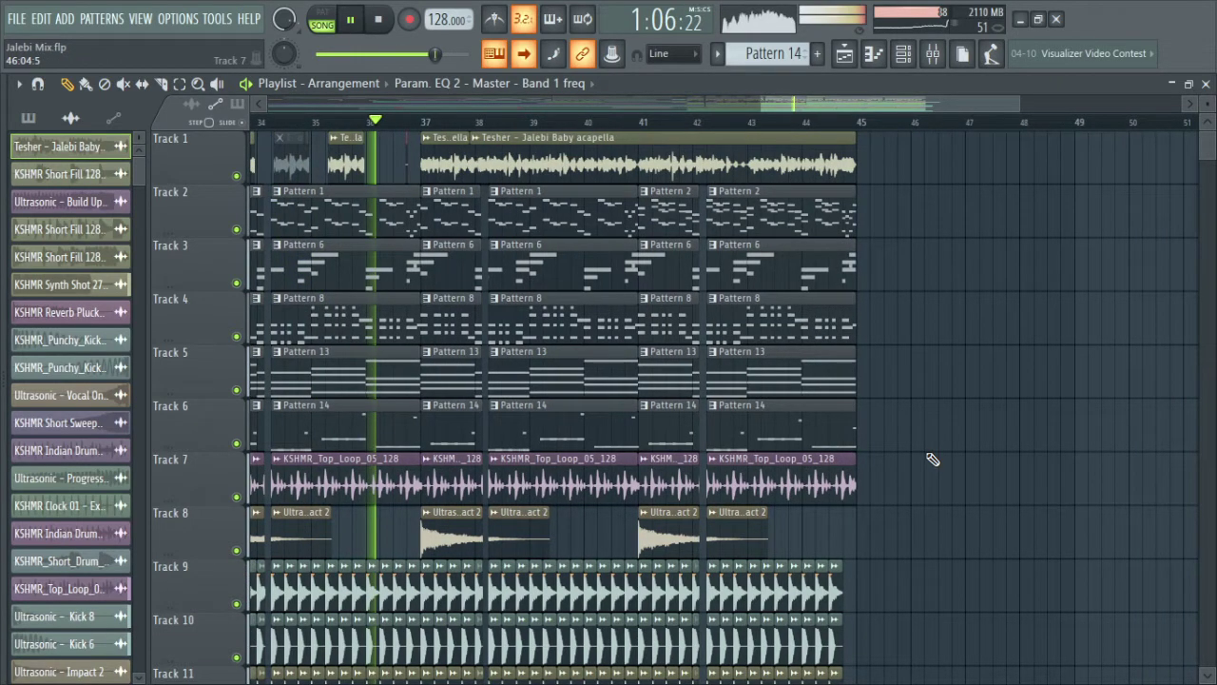
scroll(932, 460, down, 1)
scroll(933, 454, down, 1)
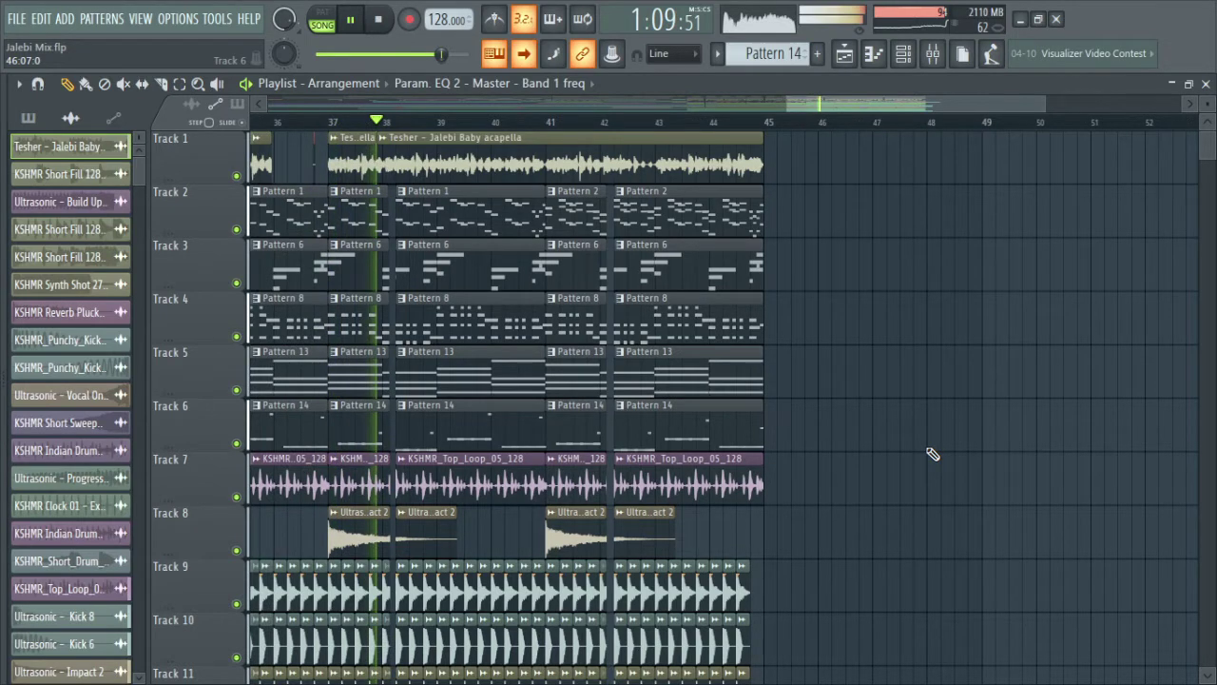
scroll(932, 454, down, 1)
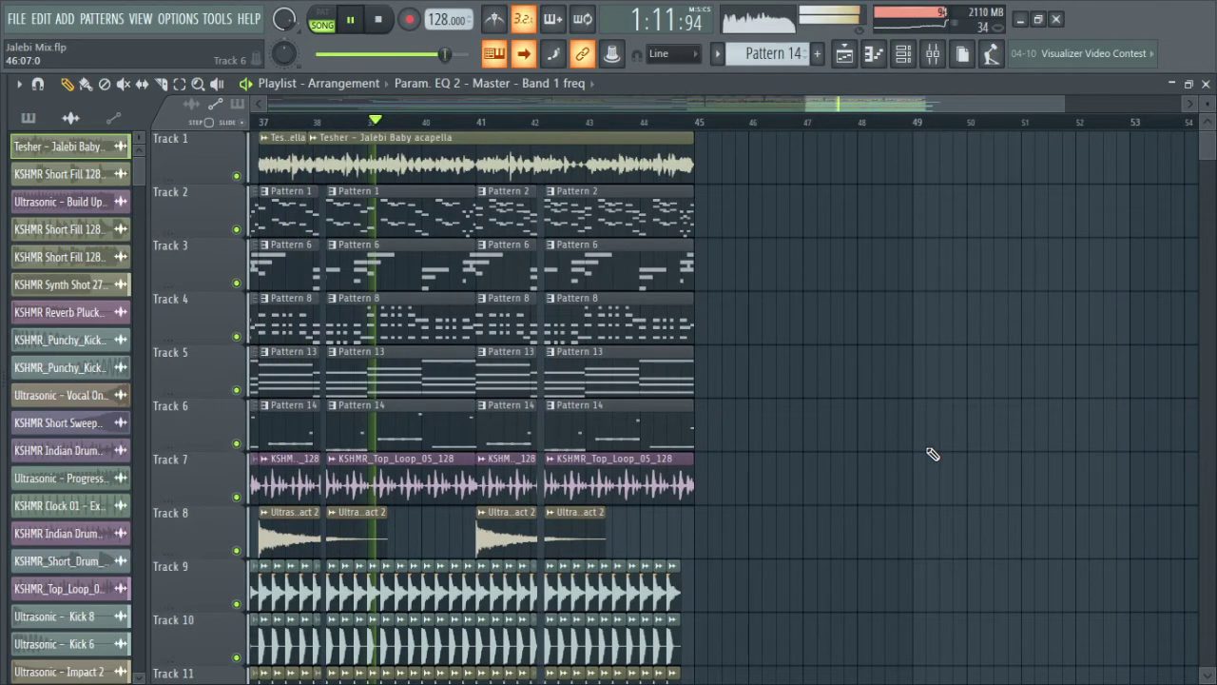
scroll(932, 453, down, 1)
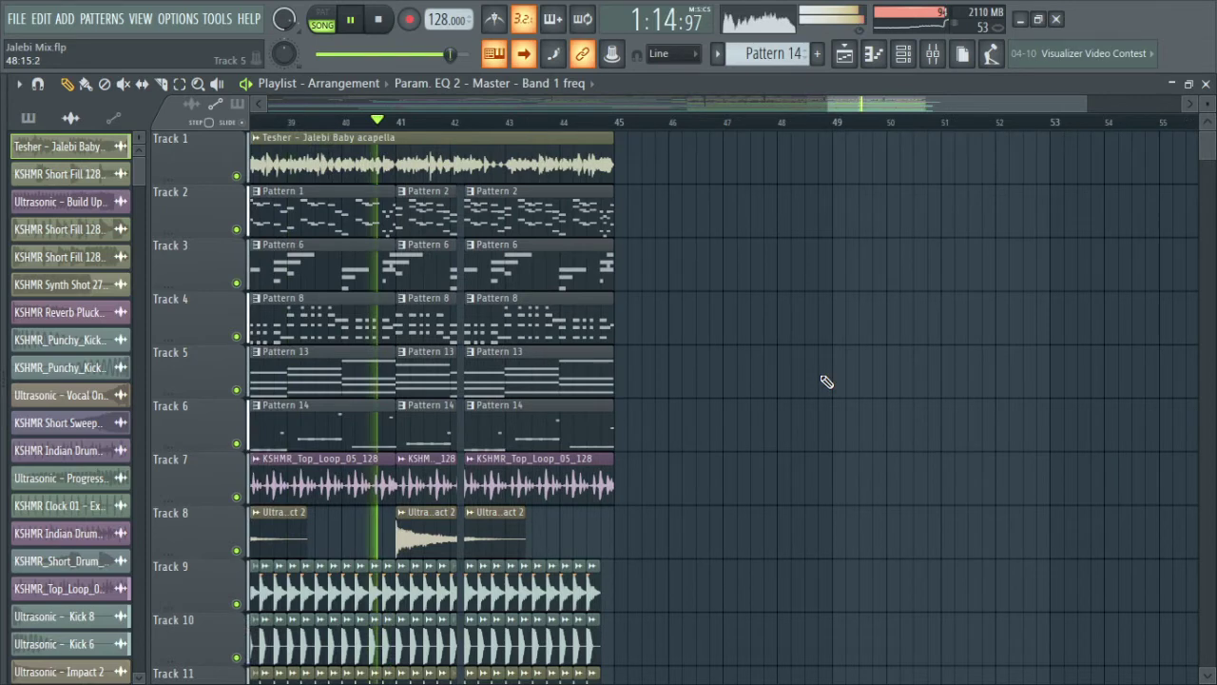
scroll(827, 382, down, 1)
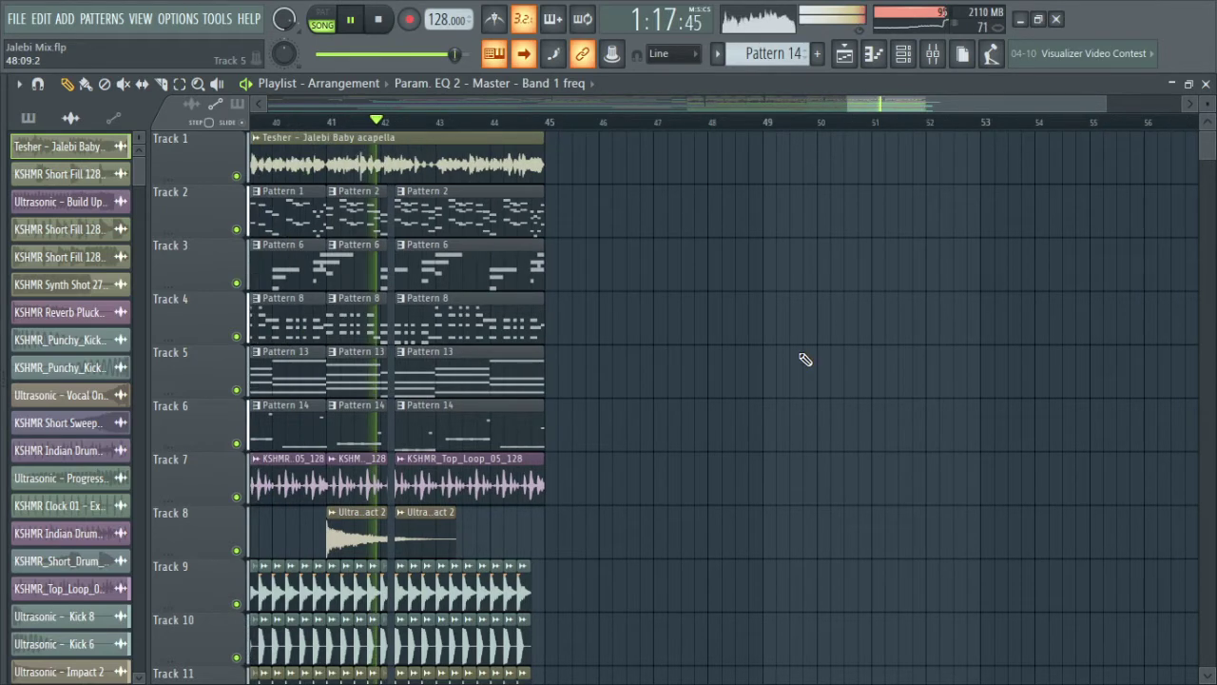
scroll(806, 358, down, 1)
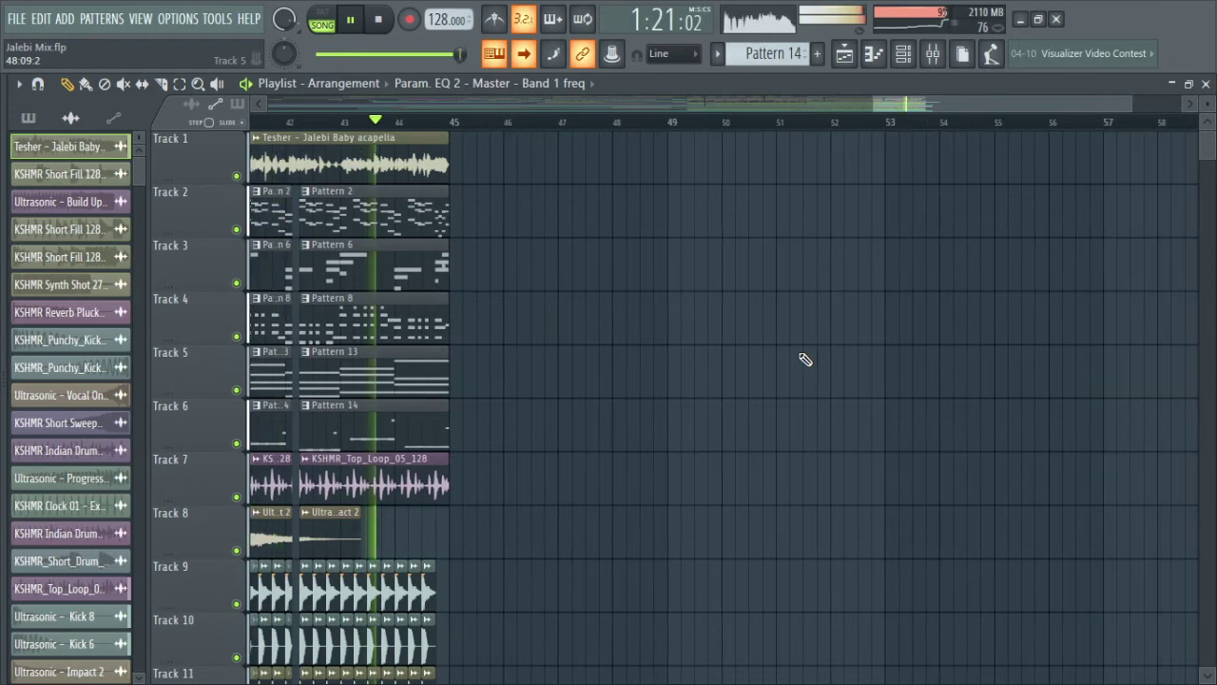